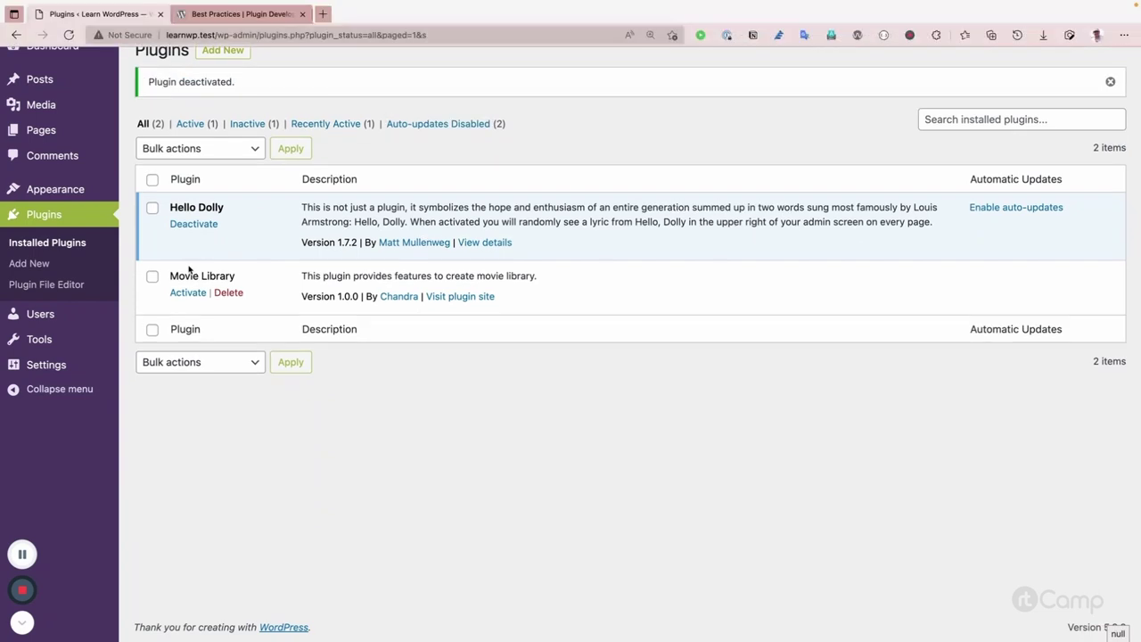
- Reload the WordPress Plugins list so only Hello Dolly shows as active
click(68, 249)
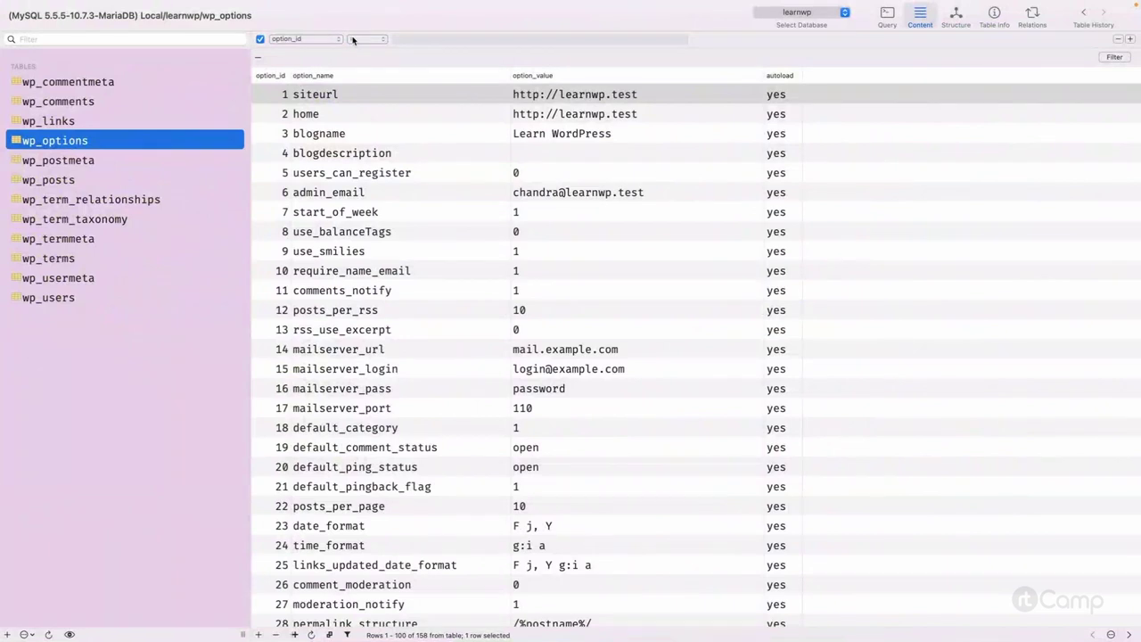
- Filter wp_options on option_name = active_plugins to show the single hello.php row
click(332, 40)
click(298, 51)
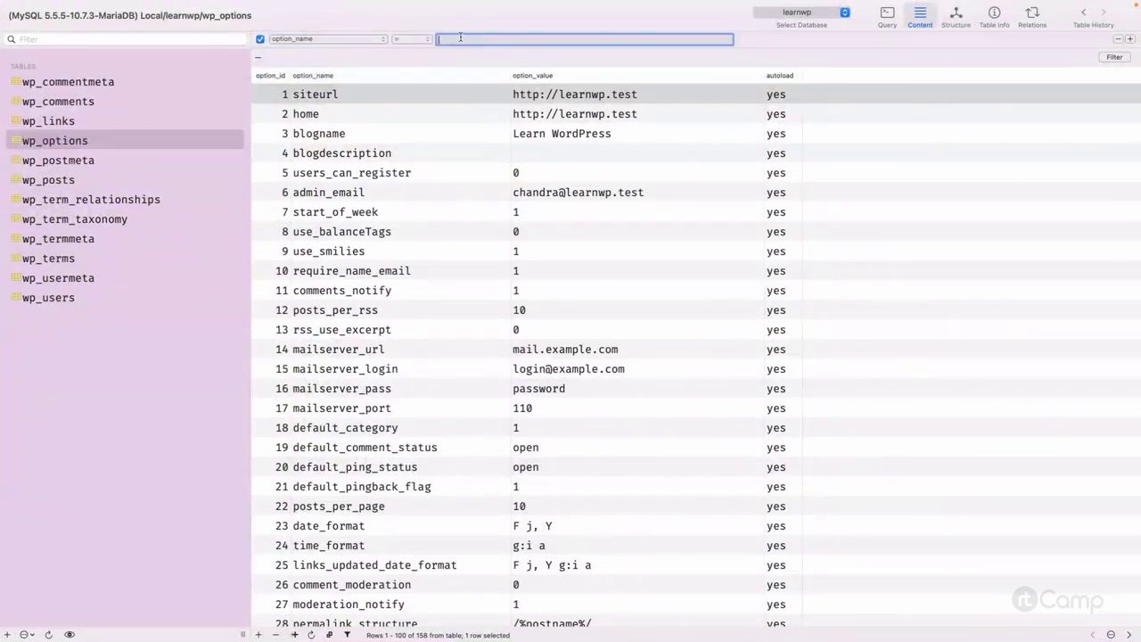
text(active_plugins)
key(Return)
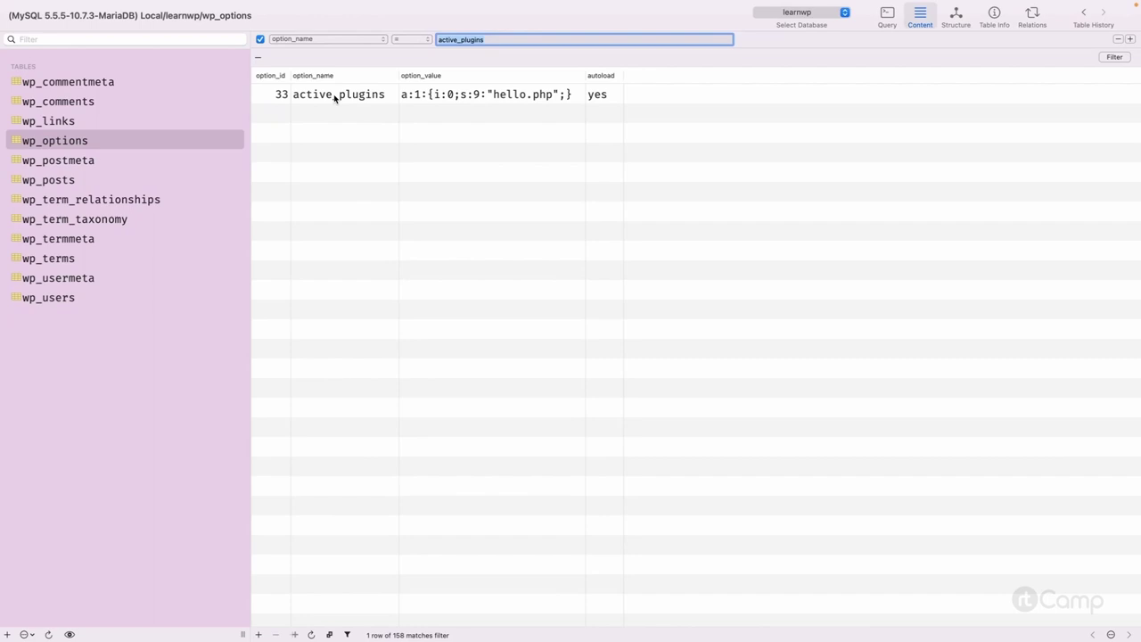
- Read the hello.php-only active_plugins value, then activate Movie Library in WordPress
double_click(497, 101)
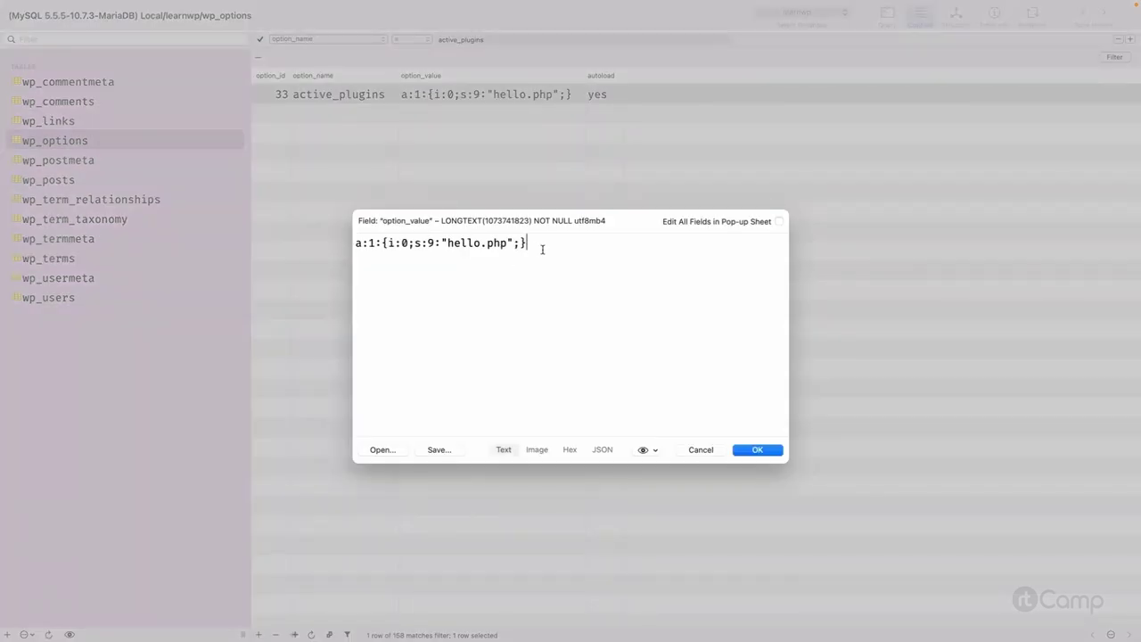
drag(542, 249, 357, 247)
click(510, 270)
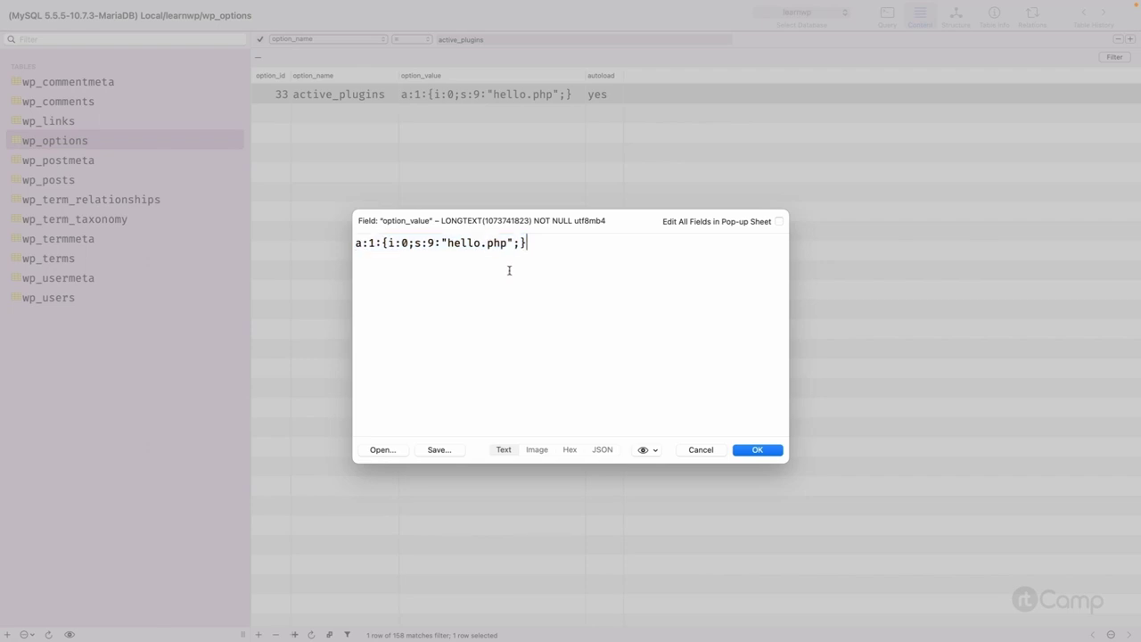
click(705, 452)
click(399, 125)
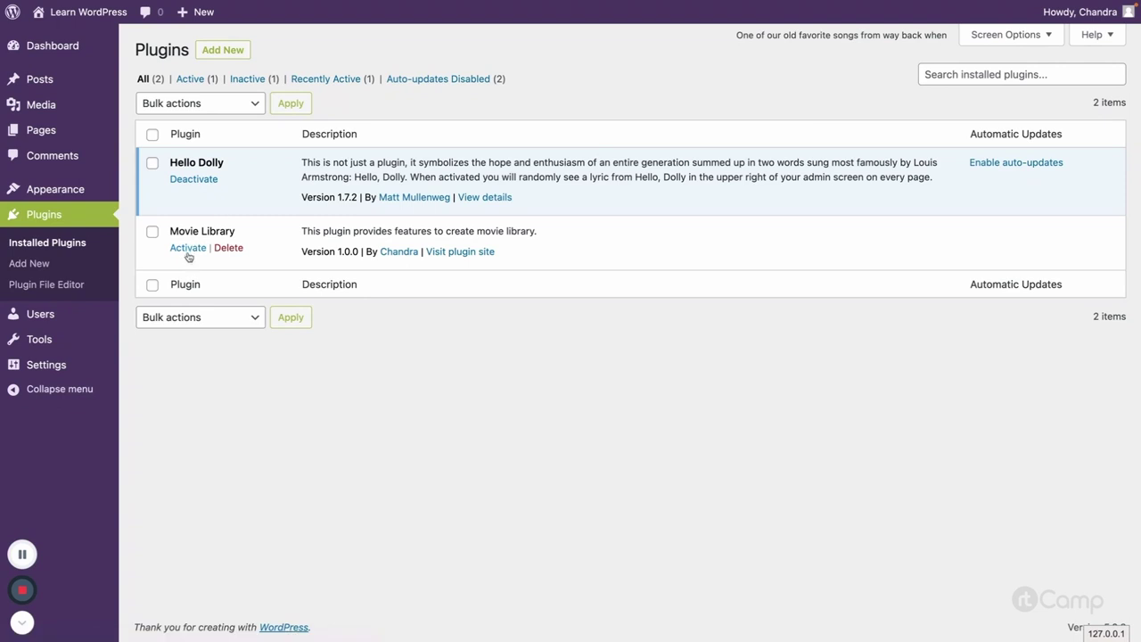
click(188, 248)
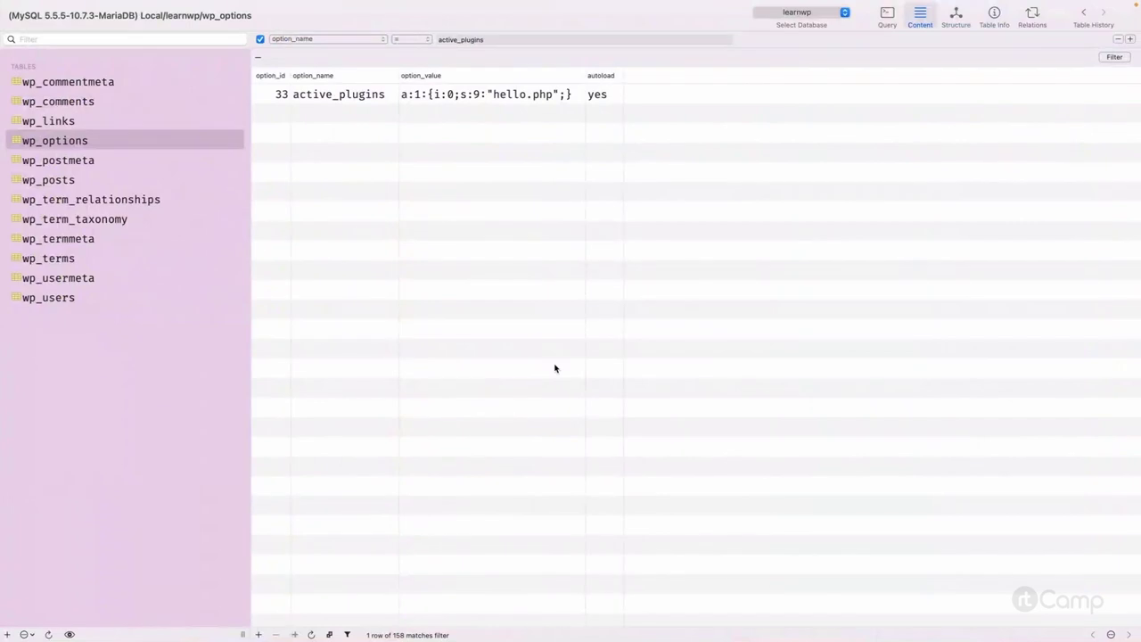
- Reload wp_options and examine the movie-library/movie-library.php entry in the updated active_plugins value
key(super+r)
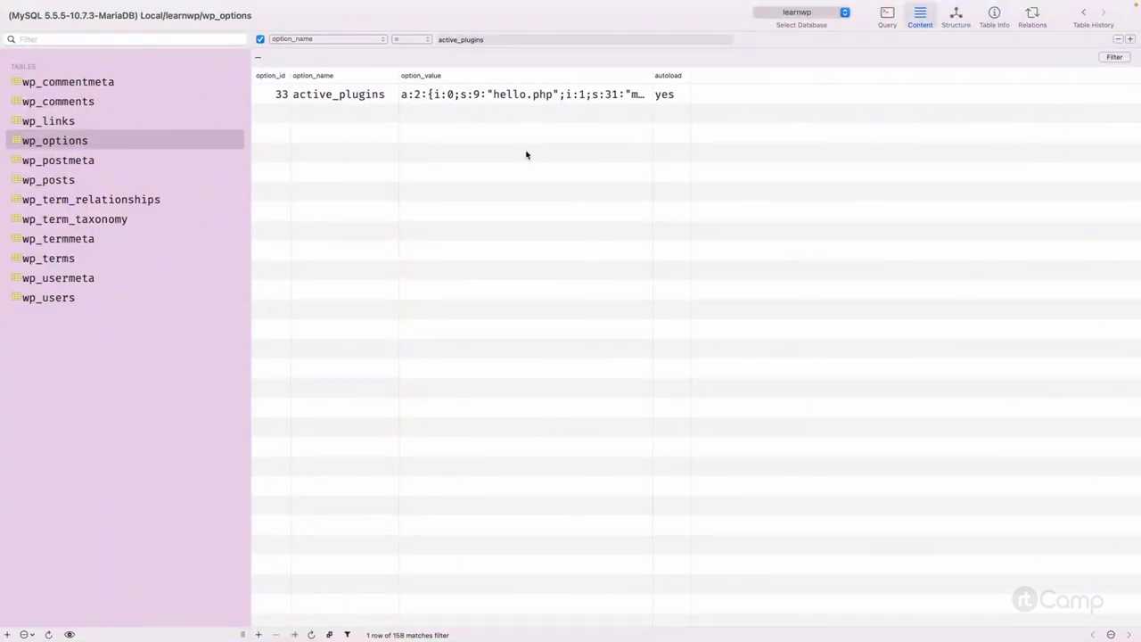
double_click(532, 95)
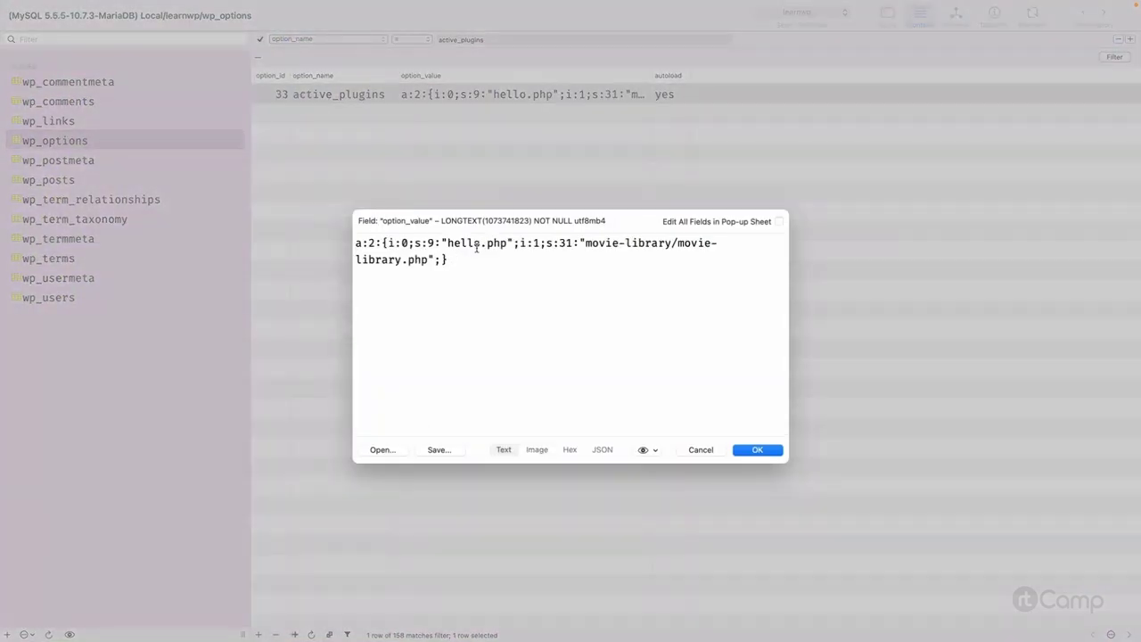
drag(586, 243, 426, 261)
click(444, 351)
drag(428, 260, 359, 272)
click(434, 301)
drag(430, 260, 404, 257)
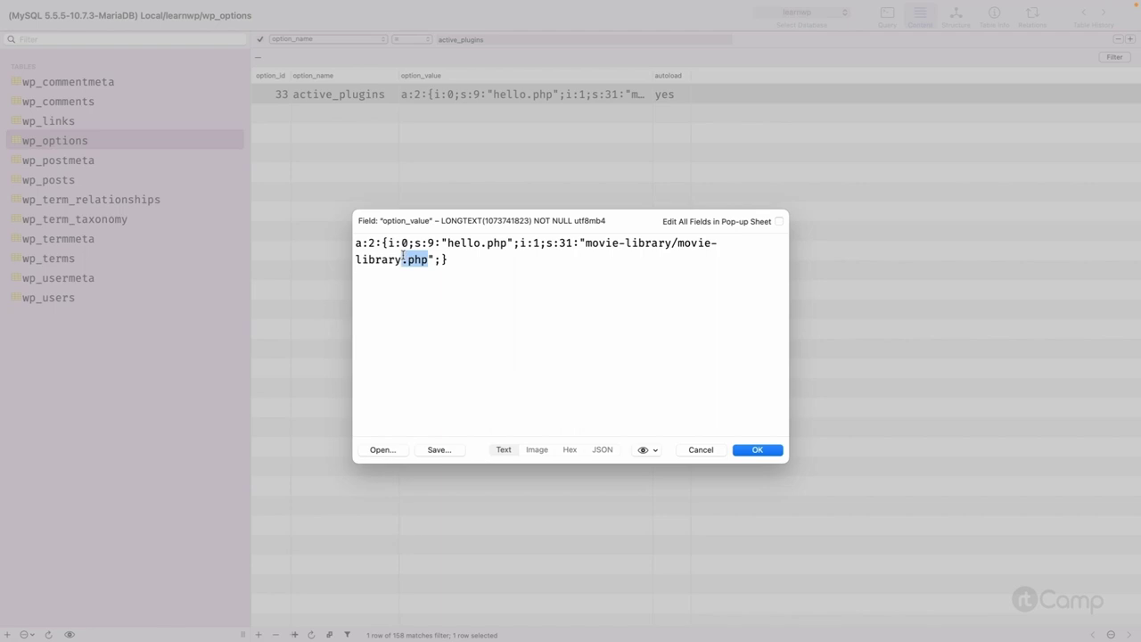
- Cancel the value viewer, deselect the active_plugins row, and move to VS Code's uninstall.php
click(425, 310)
click(690, 450)
click(504, 300)
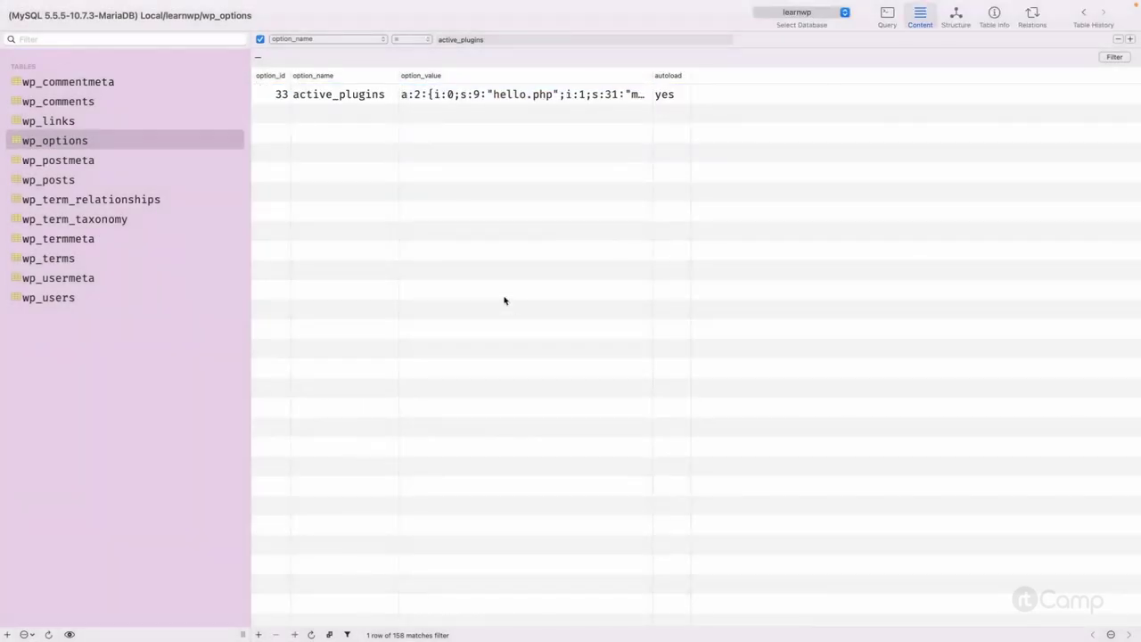
key(ctrl+Left)
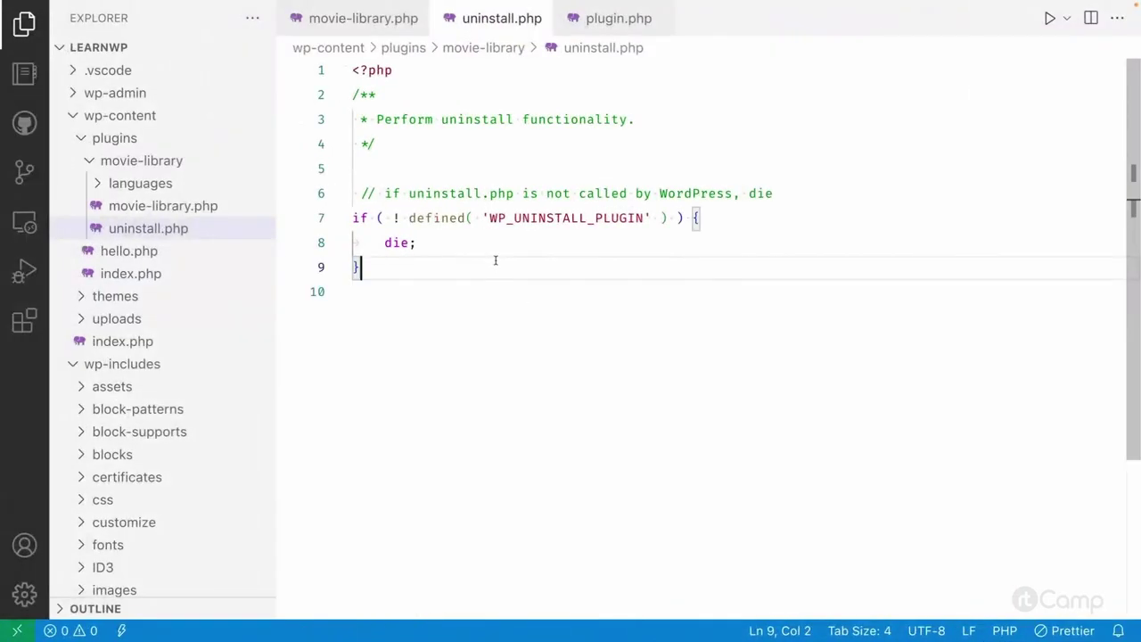
- Inspect movie-library.php's register_activation_hook and register_deactivation_hook calls for mlb_activation and mlb_deactivation
click(363, 18)
click(470, 233)
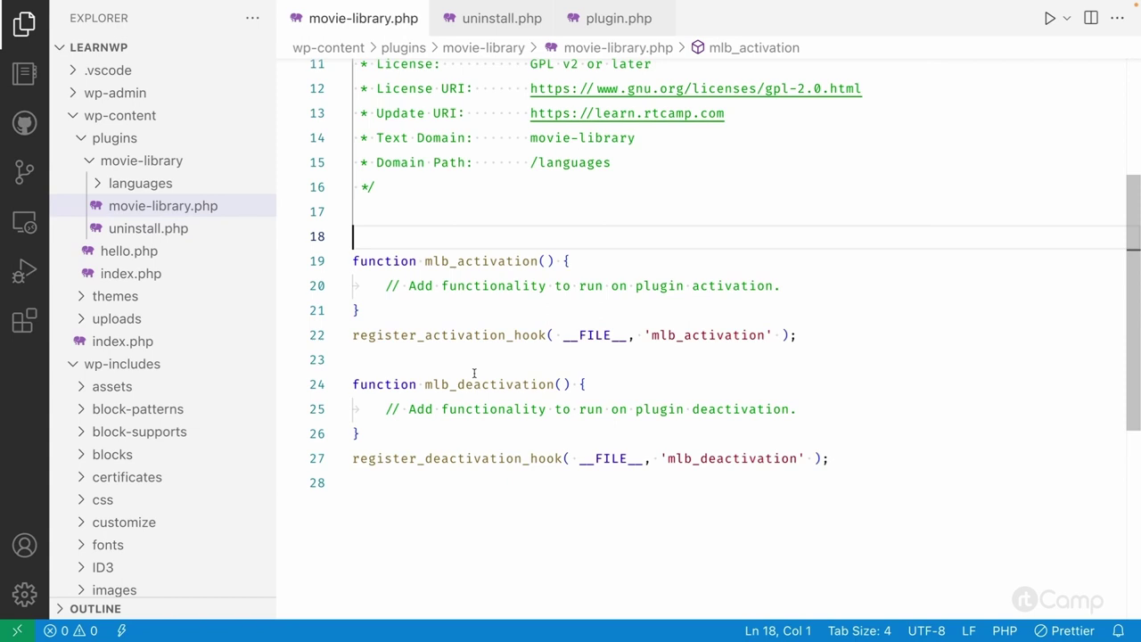
click(459, 336)
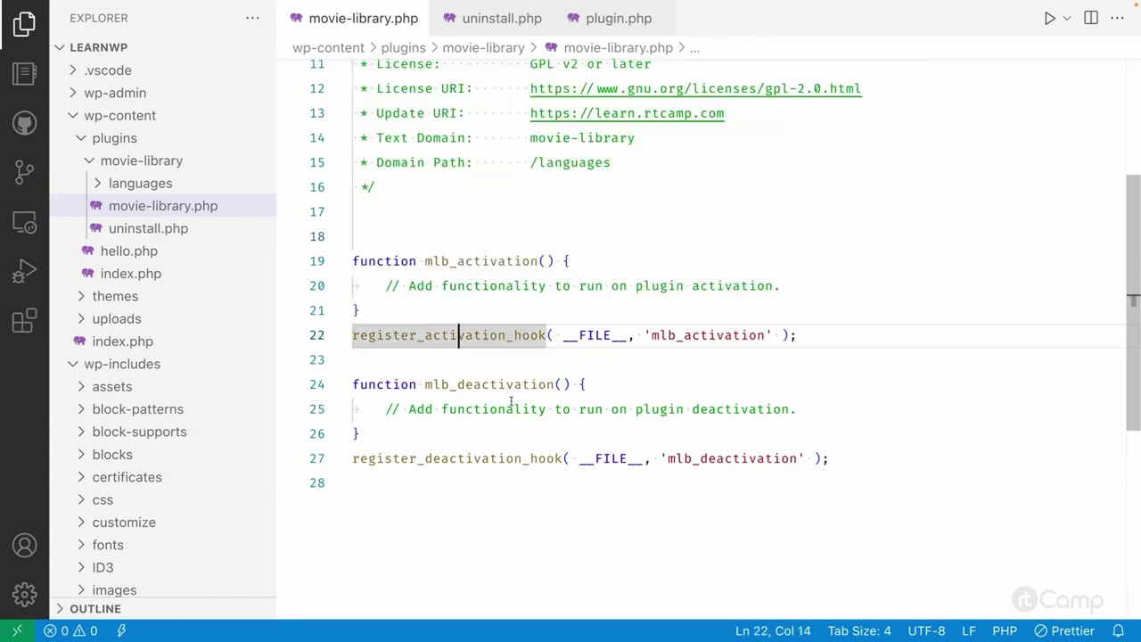
click(474, 464)
click(470, 435)
scroll(470, 406, up, 5)
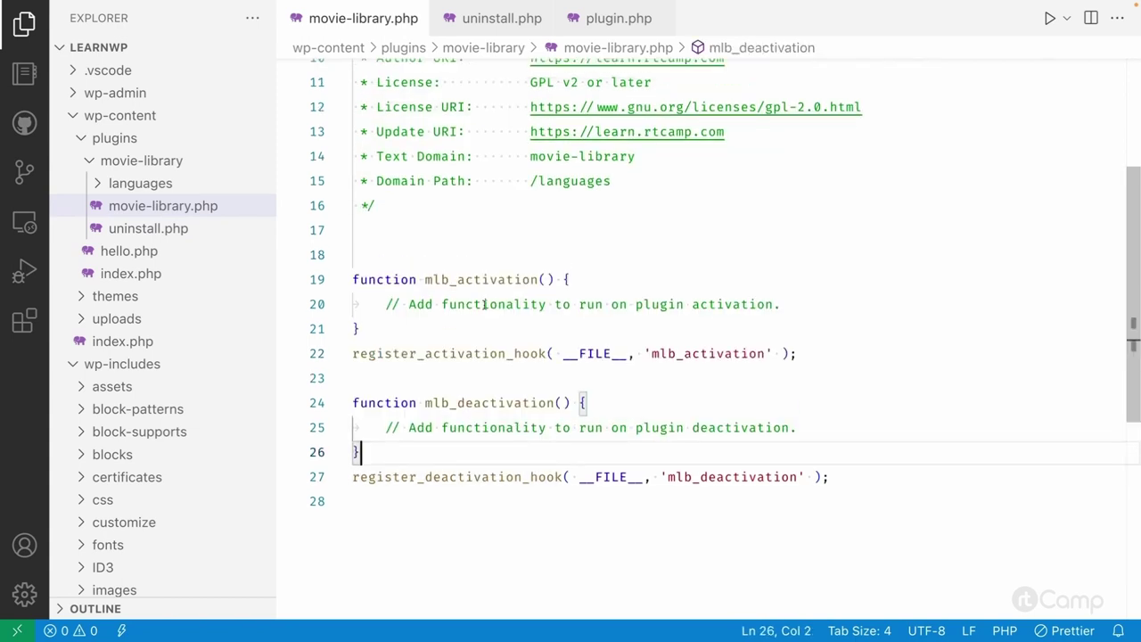
scroll(504, 465, down, 2)
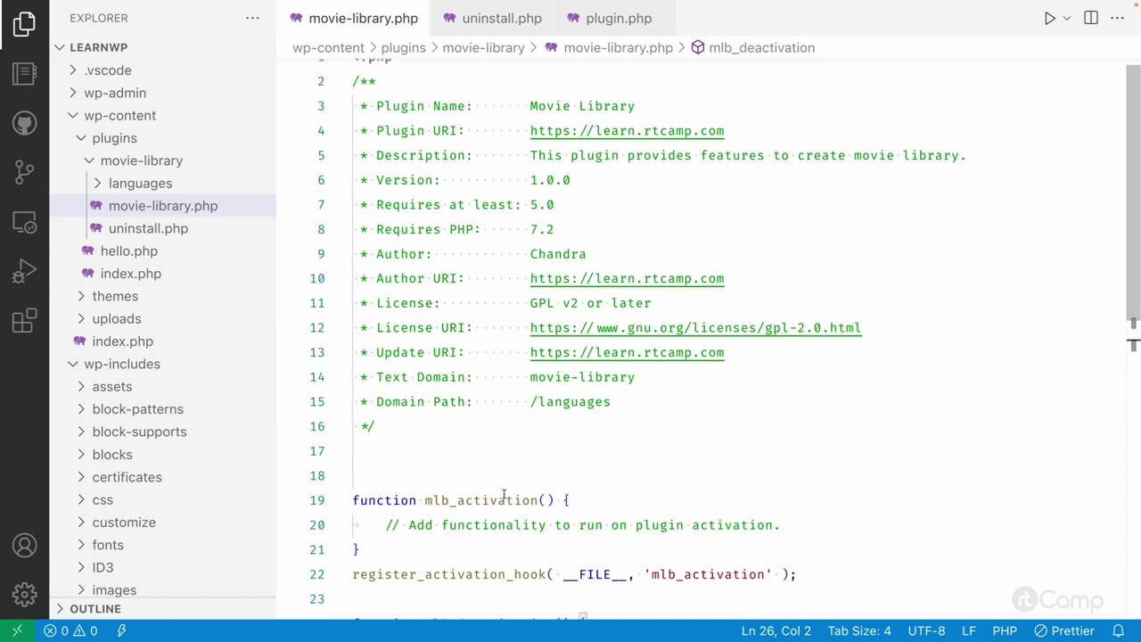
scroll(463, 429, down, 1)
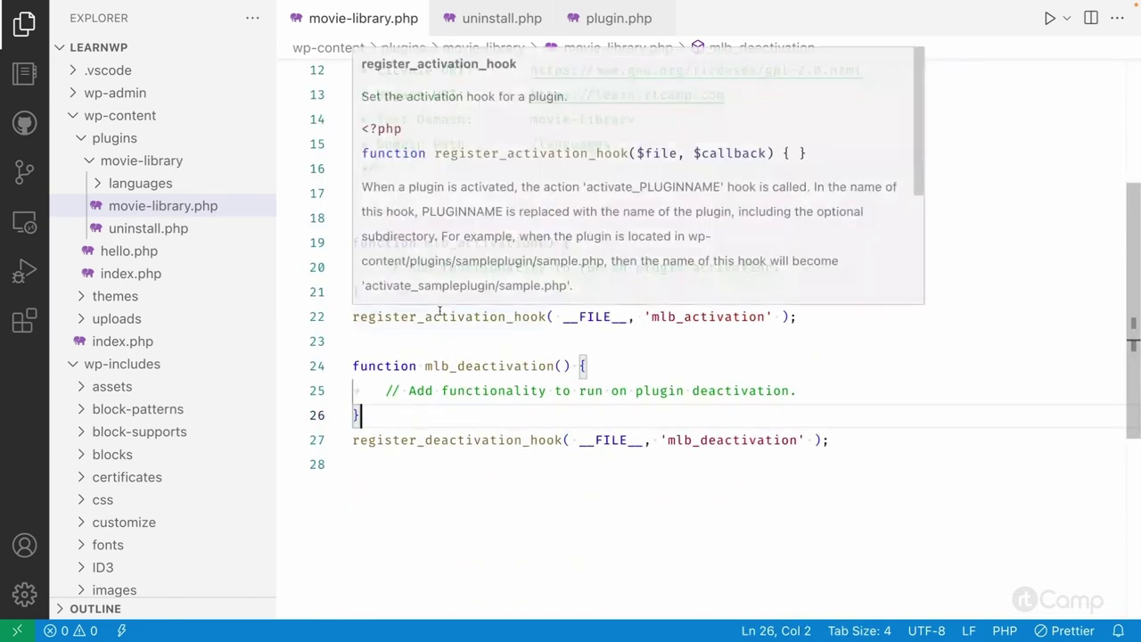
click(443, 318)
click(461, 346)
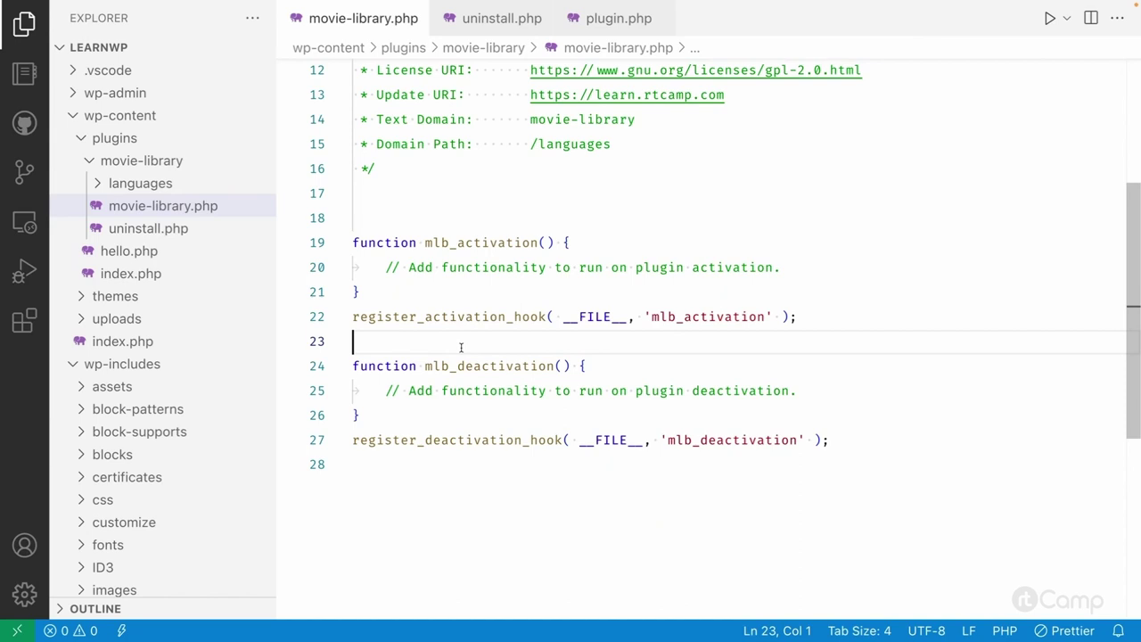